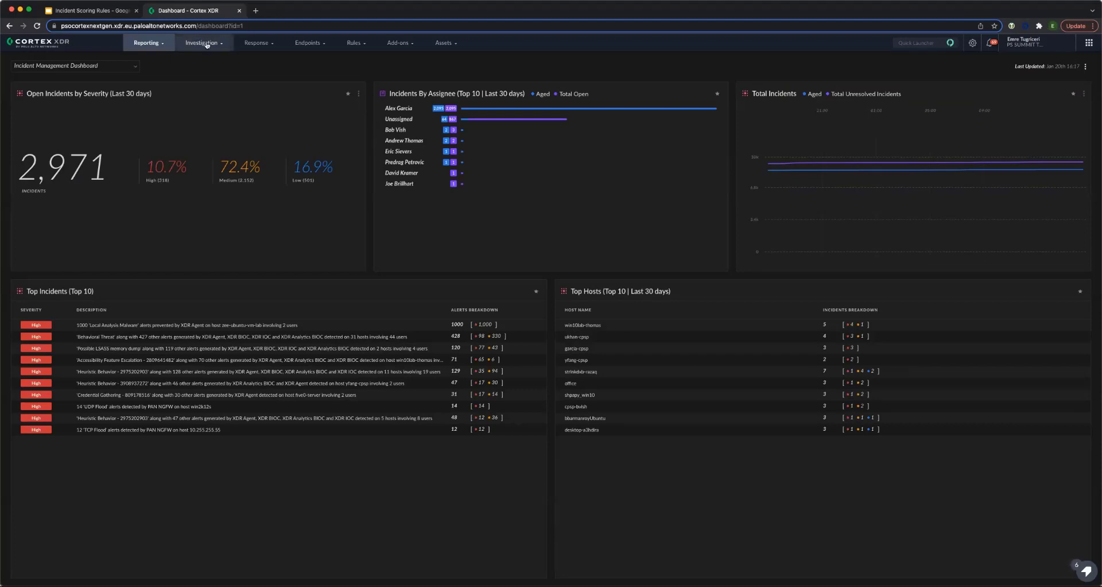
# Step: Open the Scoring Rules page in incident management
pyautogui.click(205, 43)
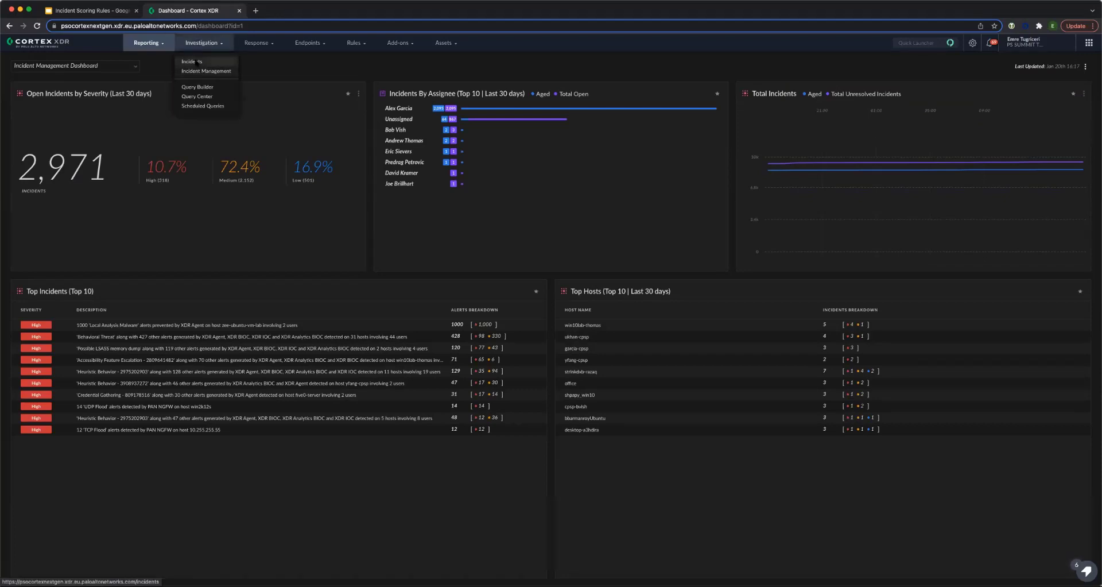
pyautogui.click(200, 70)
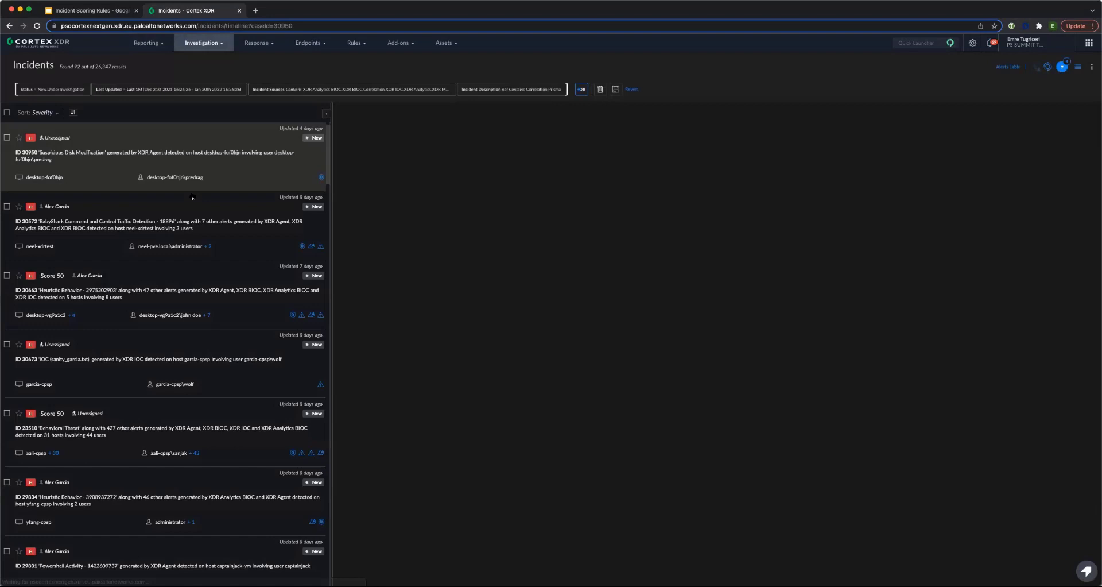
pyautogui.click(193, 43)
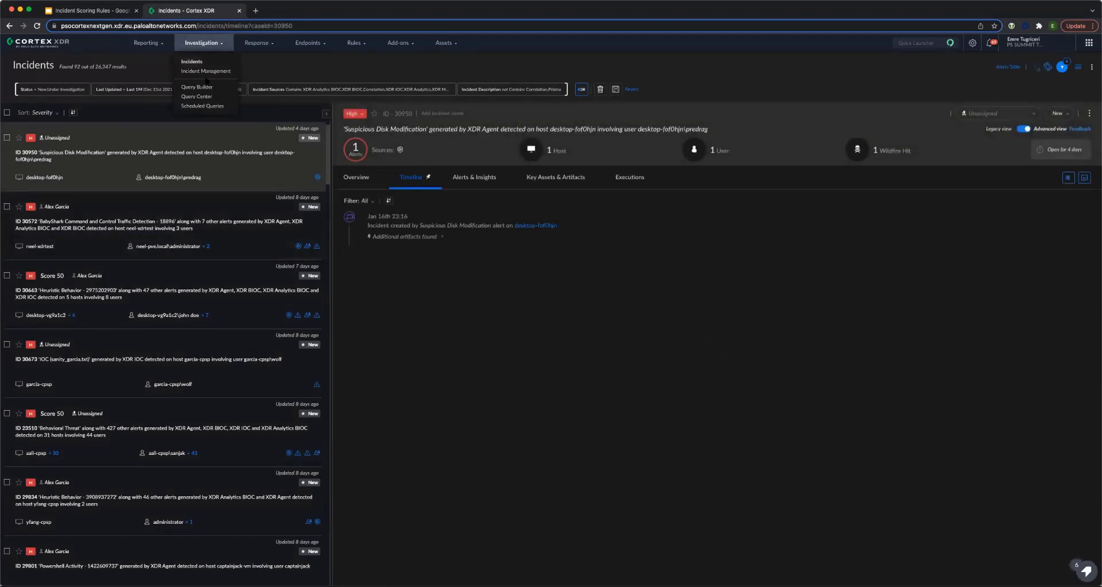
pyautogui.click(199, 71)
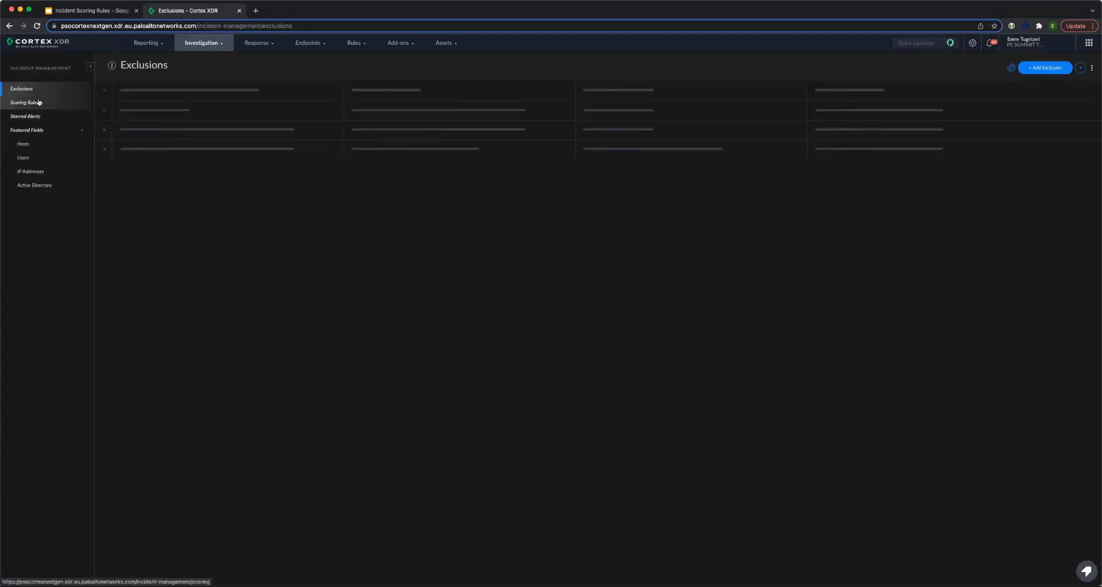
pyautogui.click(79, 102)
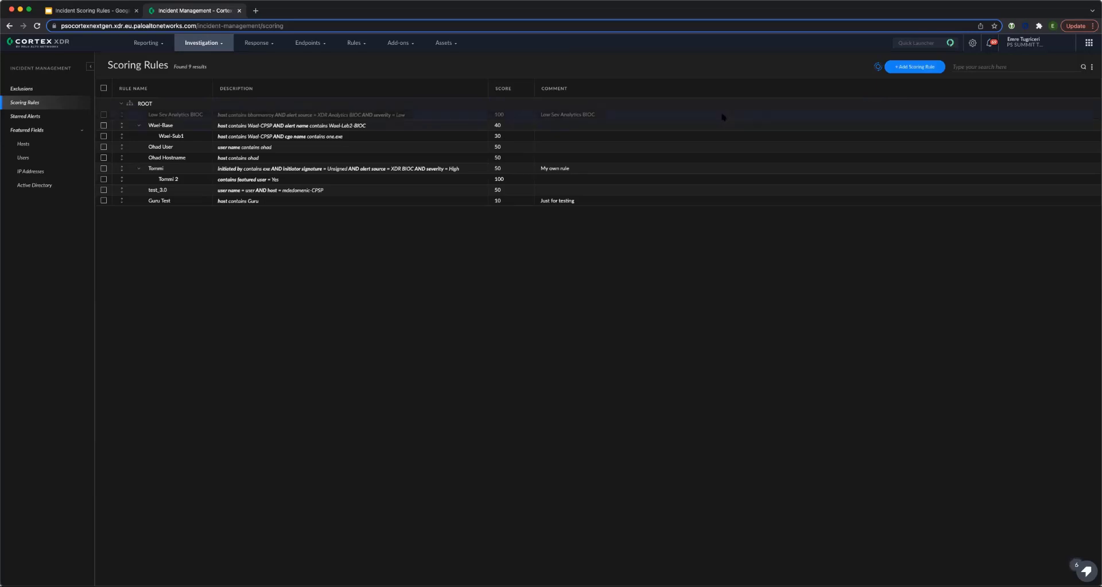
# Step: Start a new scoring rule with a first name as rule name, score 100, base rule Root and comment "comment"
pyautogui.rightClick(413, 168)
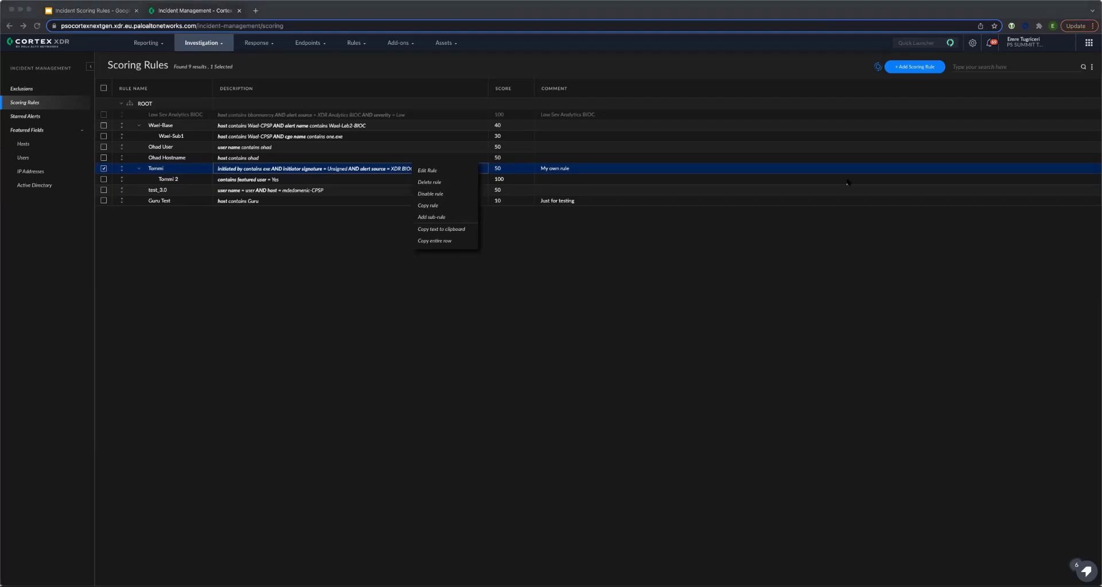
pyautogui.click(917, 70)
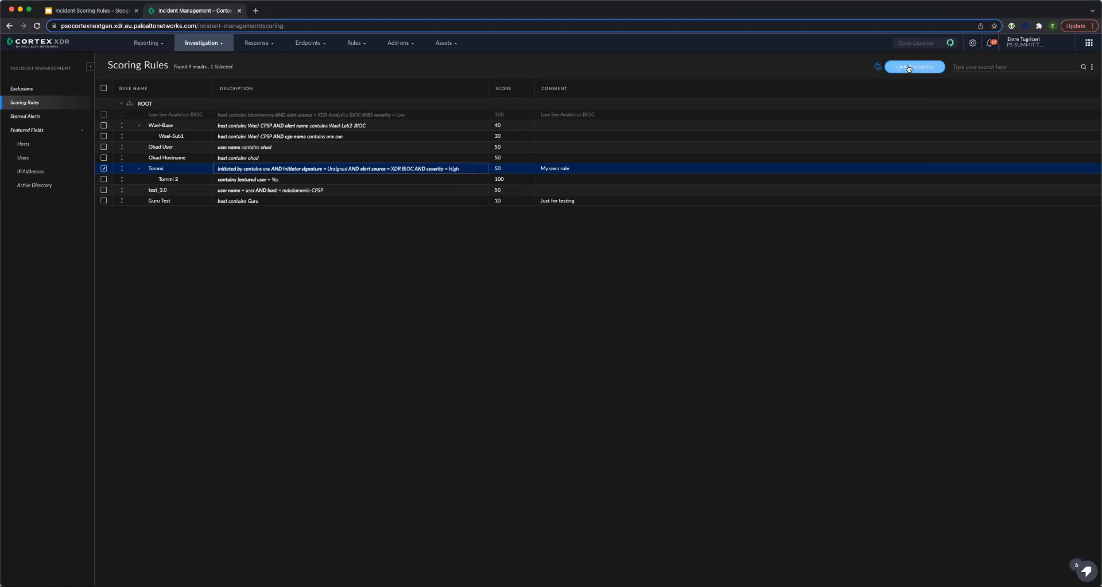
pyautogui.click(909, 68)
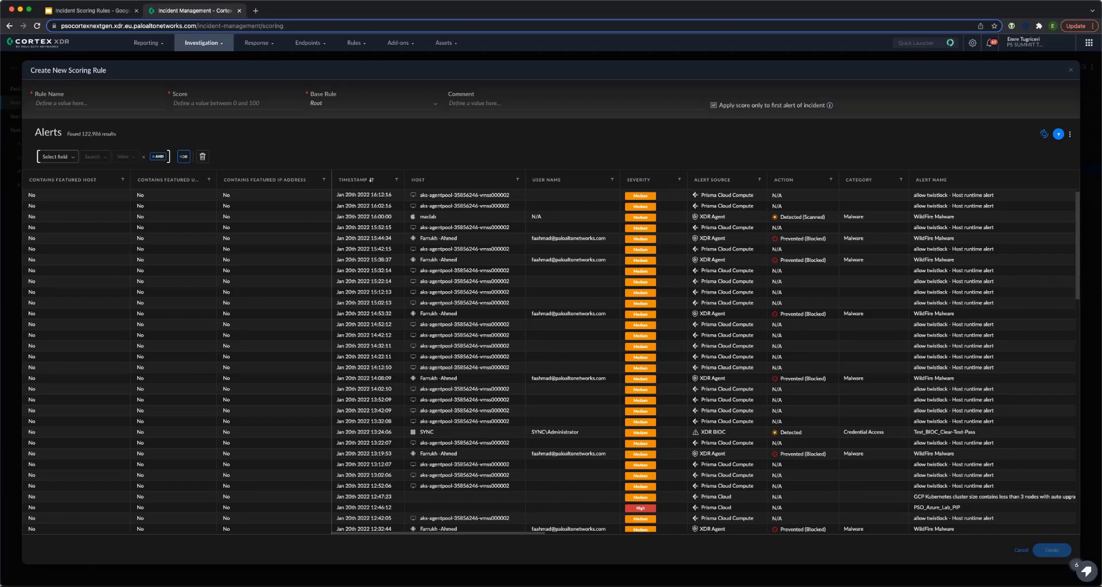
pyautogui.click(61, 104)
pyautogui.write('emre')
pyautogui.click(193, 102)
pyautogui.write('100')
pyautogui.click(340, 105)
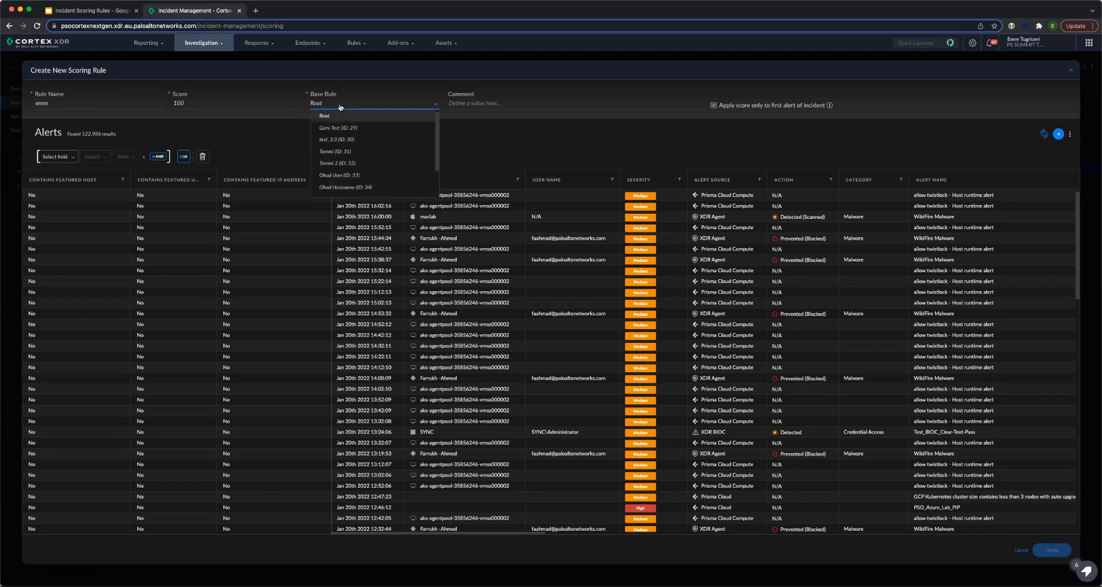
pyautogui.click(327, 115)
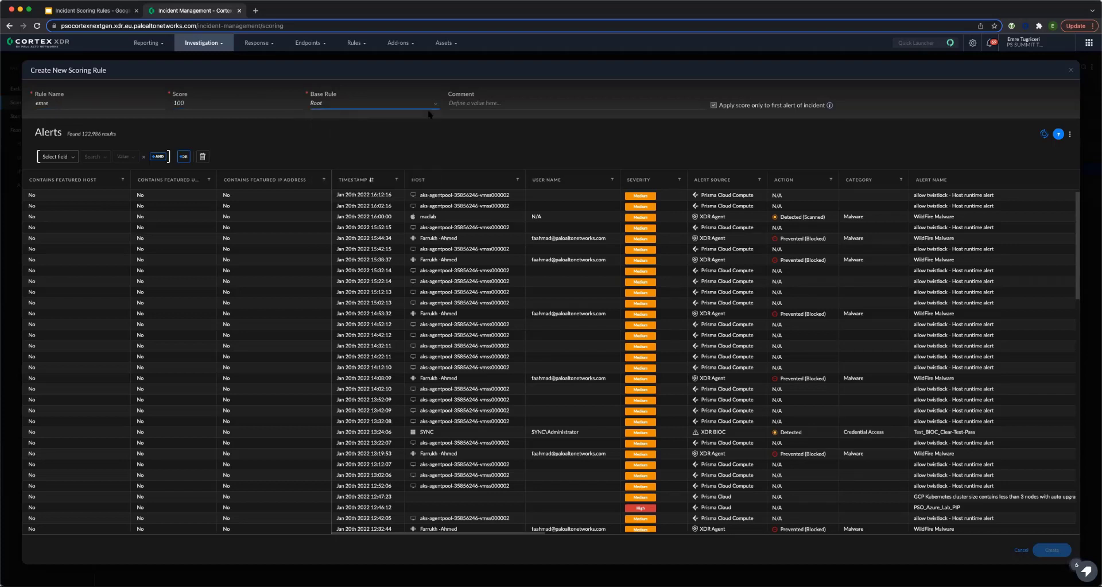
pyautogui.click(474, 104)
pyautogui.write('comment')
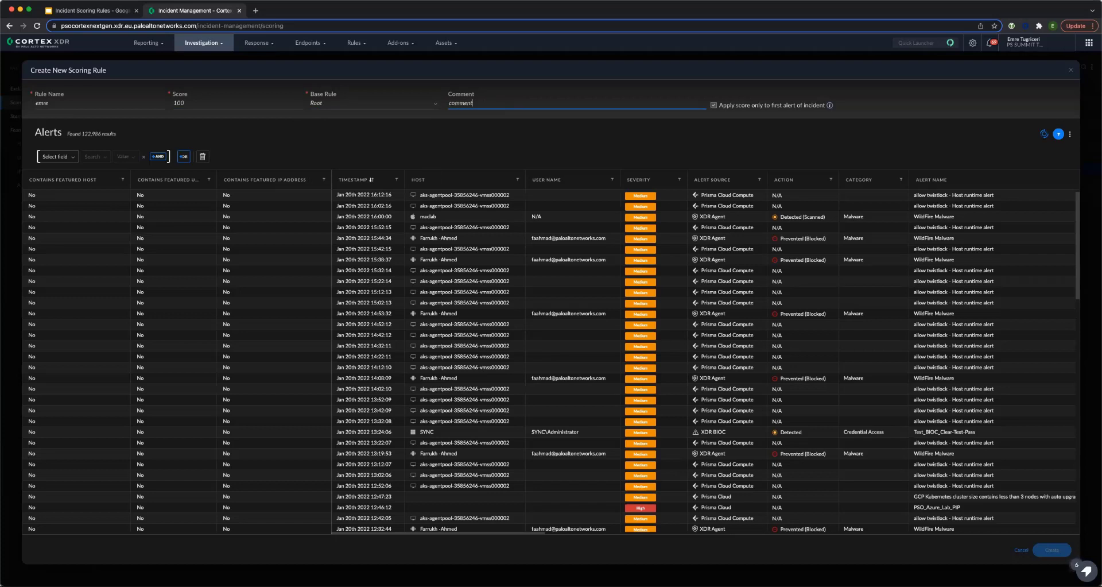
# Step: Filter the new rule's alerts to alert source XDR BIOC, keep the score limited to the first alert, and create the rule
pyautogui.click(737, 107)
pyautogui.click(737, 108)
pyautogui.click(759, 179)
pyautogui.click(131, 215)
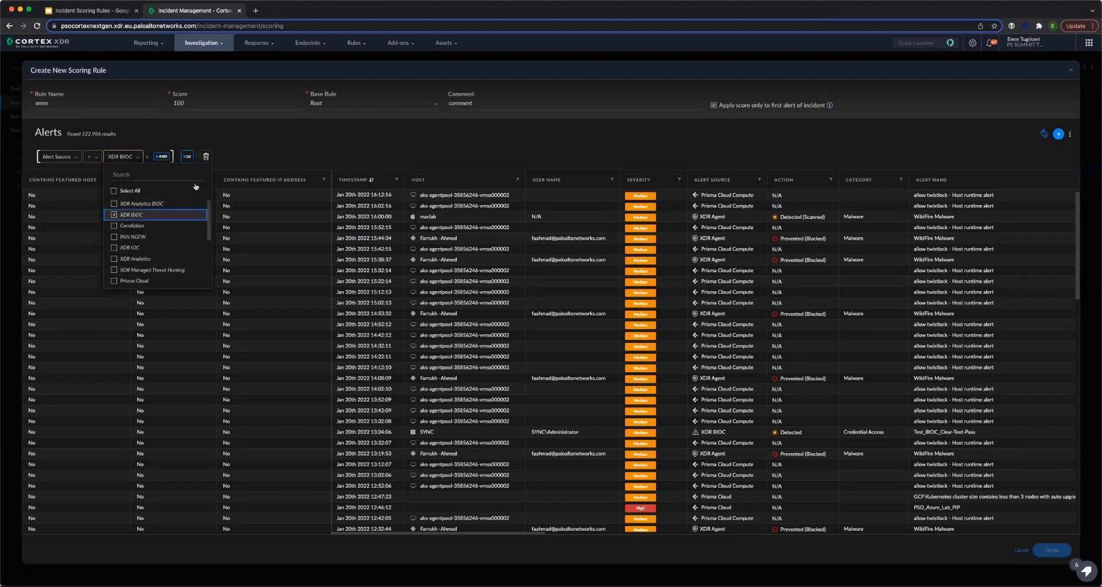
pyautogui.click(316, 294)
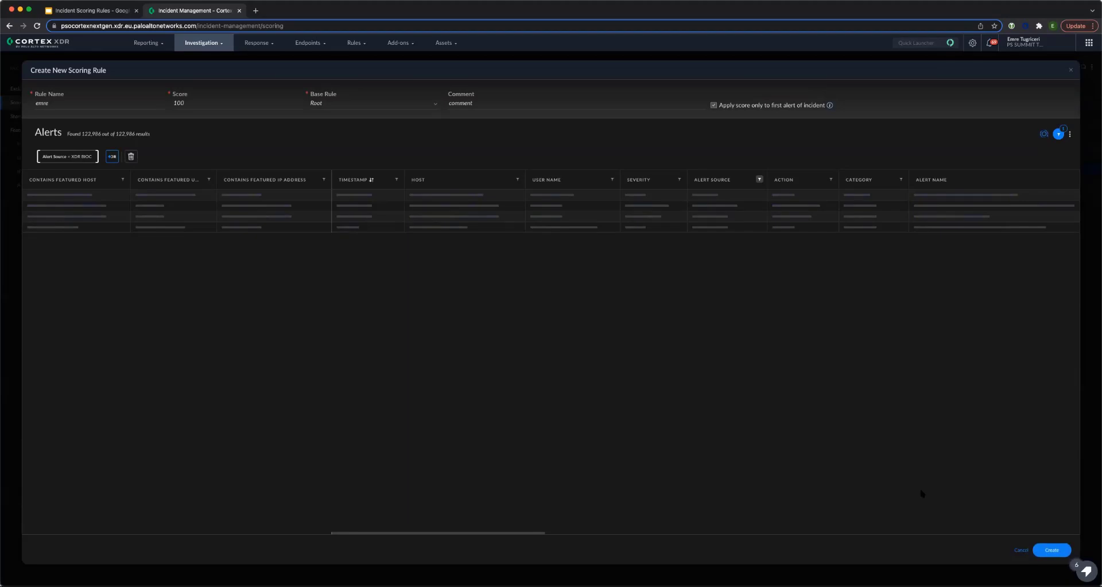
pyautogui.click(1057, 551)
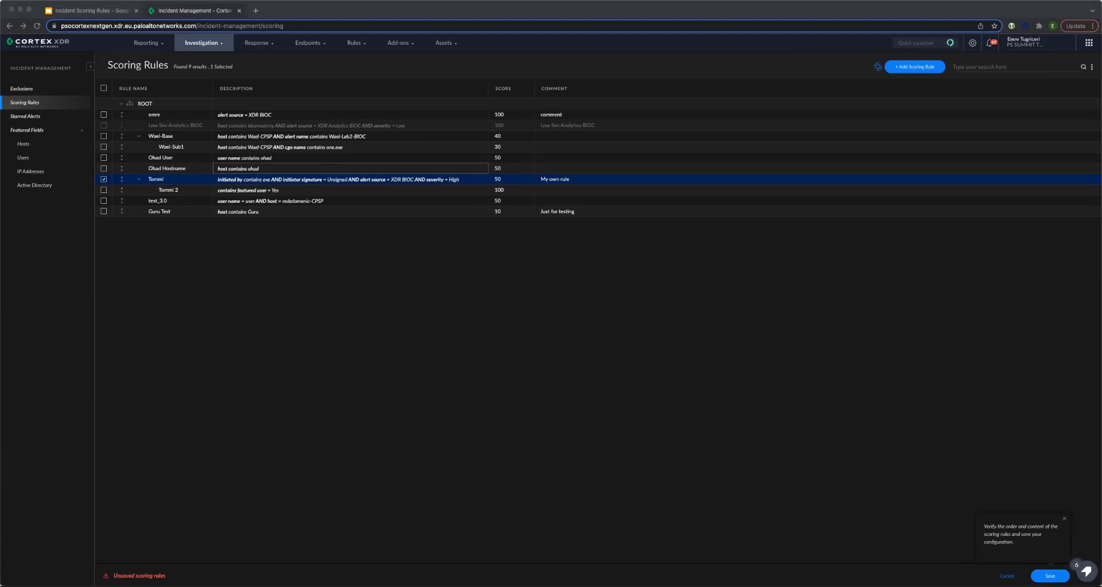
# Step: Draft a sub-rule with a name, score 90 and a comment under the existing 40-point base rule, and cancel its creation
pyautogui.rightClick(369, 138)
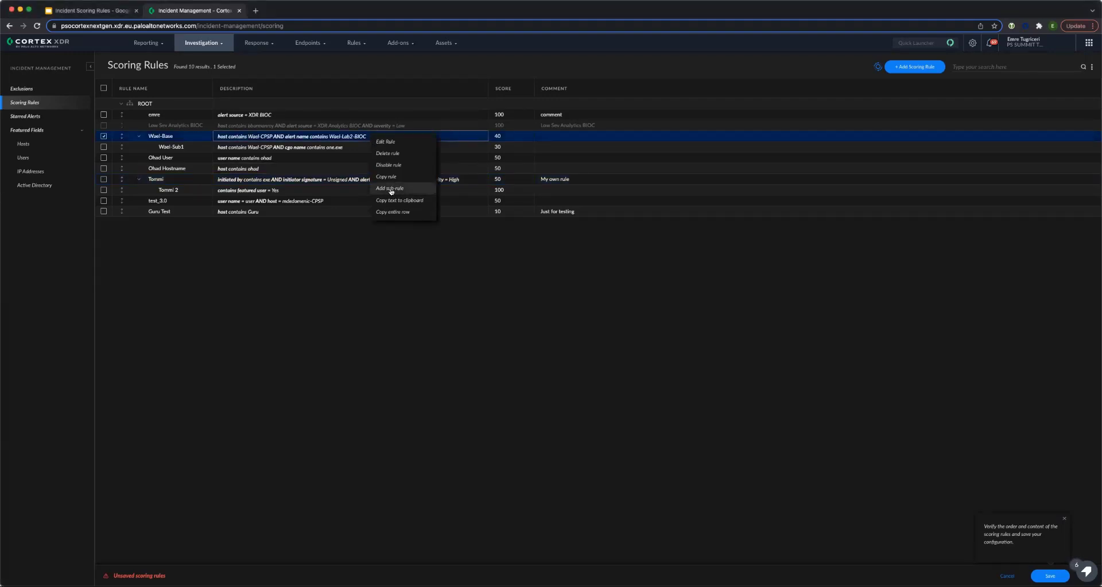
pyautogui.click(391, 189)
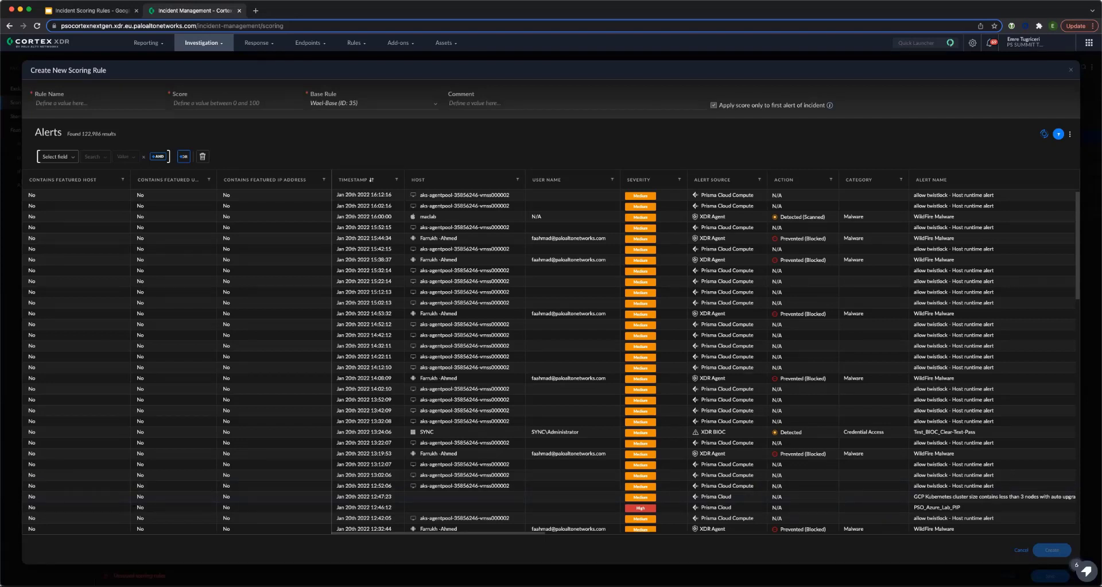
pyautogui.click(71, 101)
pyautogui.write('emre2')
pyautogui.press('Tab')
pyautogui.write('90')
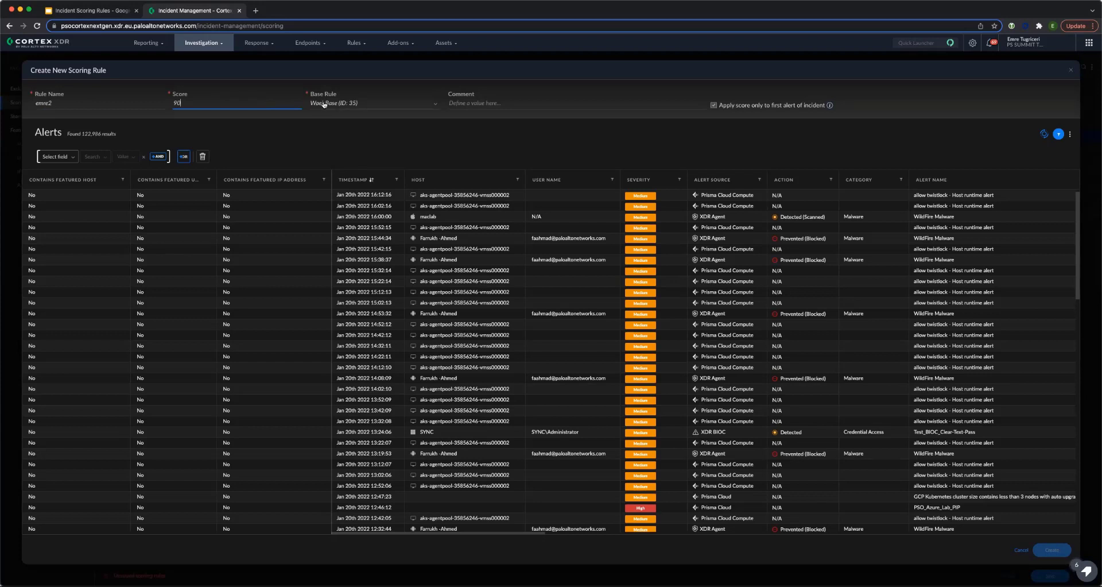
pyautogui.click(508, 101)
pyautogui.write('emre2')
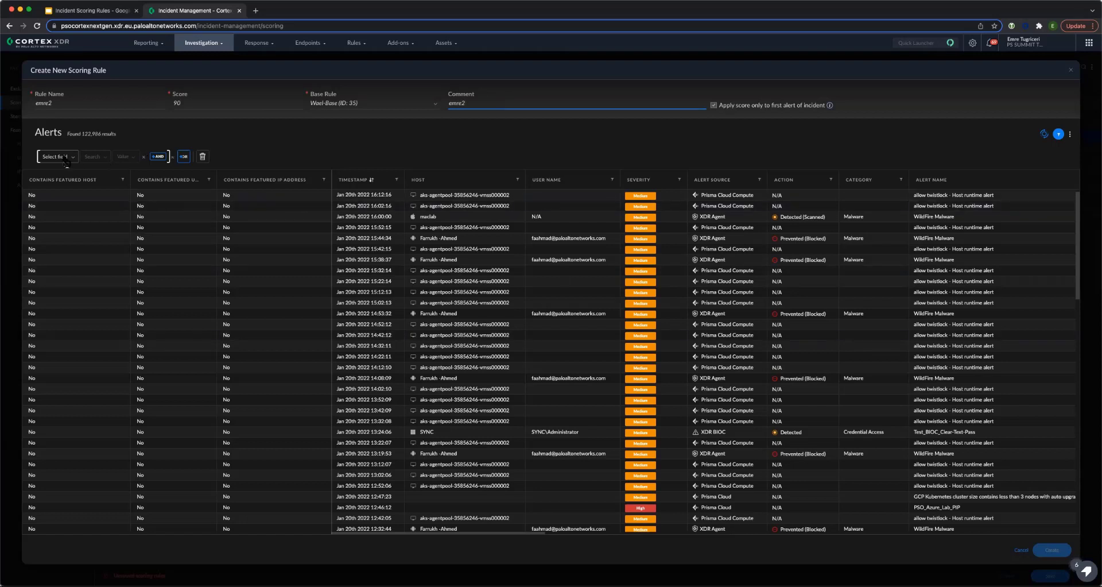
pyautogui.click(1022, 551)
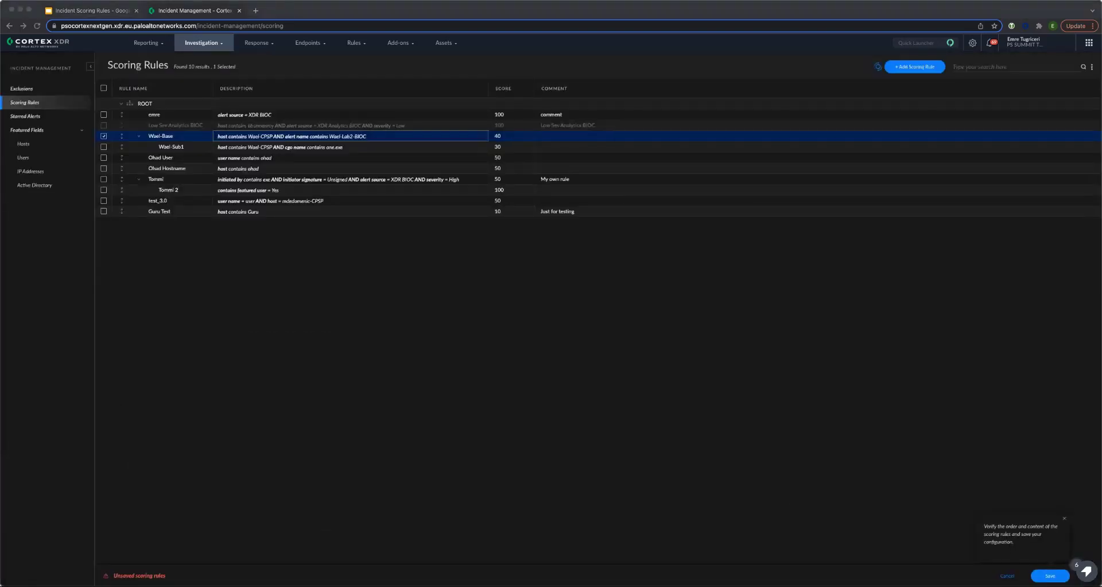
# Step: Switch to the Incident Scoring Rules presentation in Google Slides and present the rule creation slides
pyautogui.click(114, 11)
pyautogui.press('super+Return')
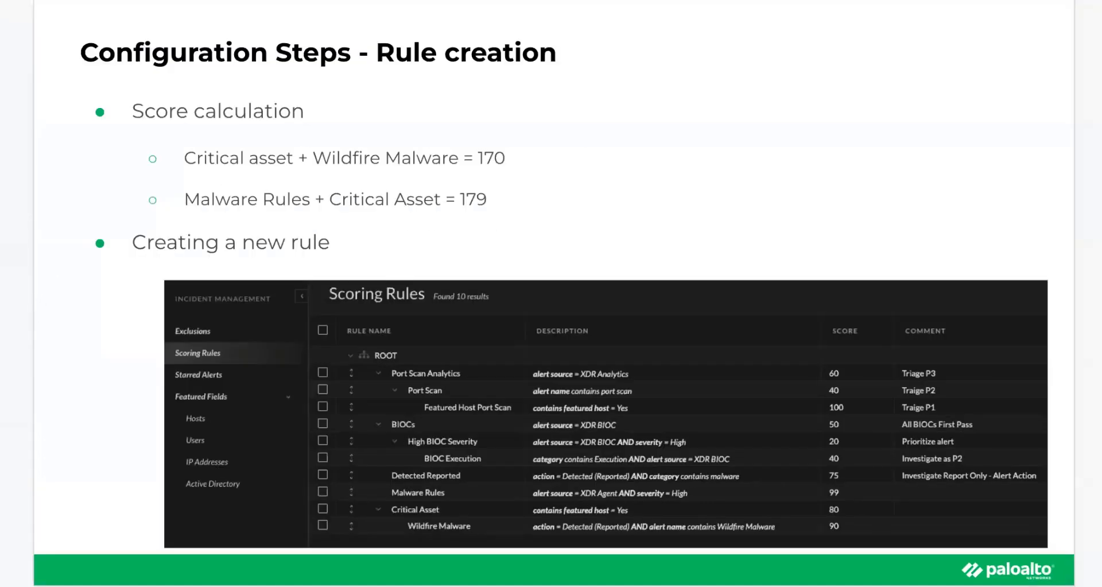
pyautogui.press('Right')
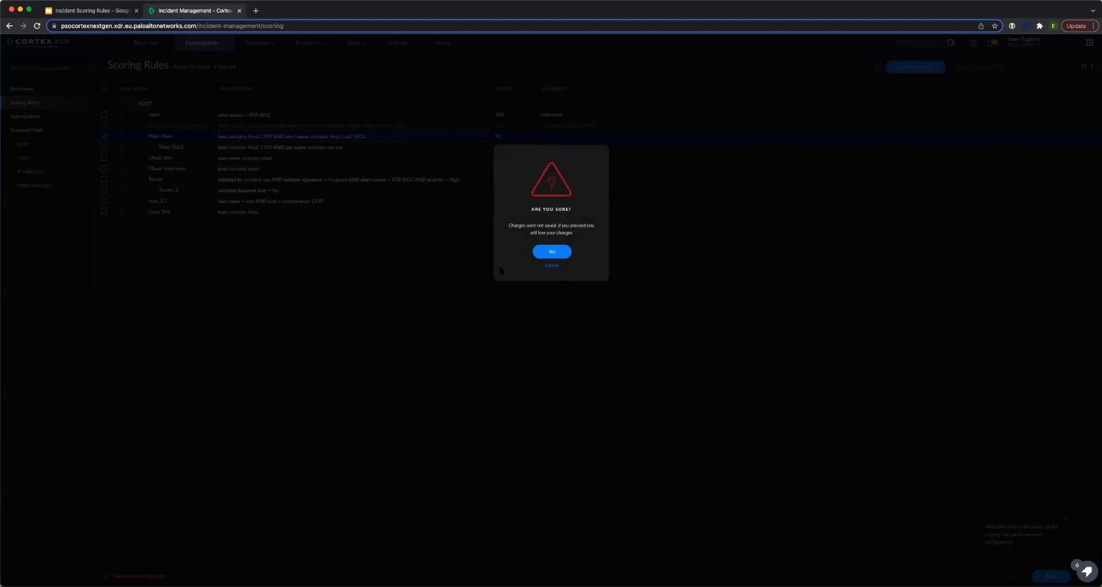
# Step: Discard the unsaved scoring rules and open the score management of incident ID 30663
pyautogui.click(552, 251)
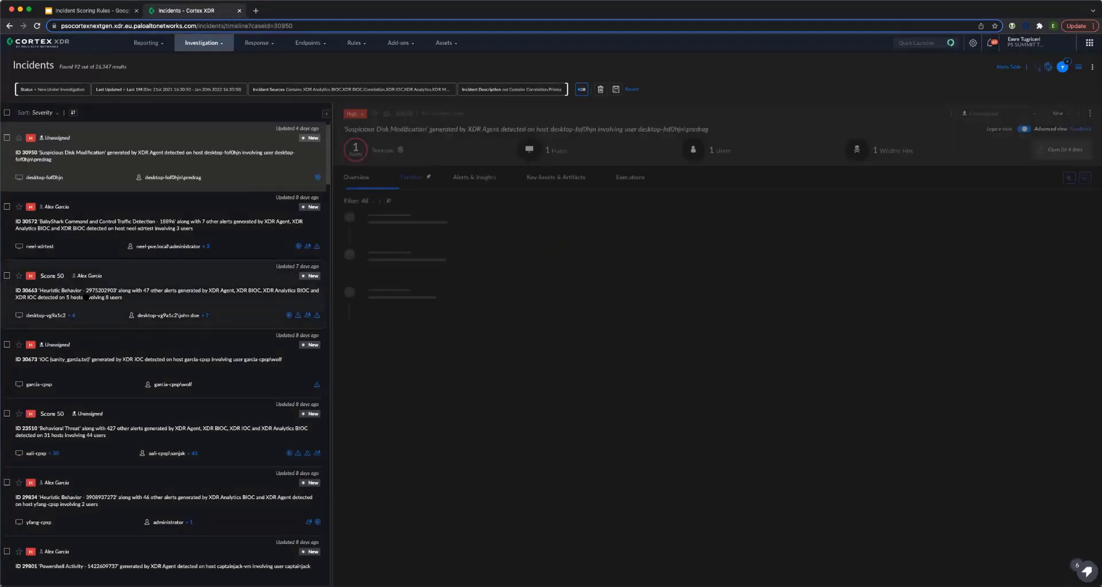
pyautogui.click(162, 317)
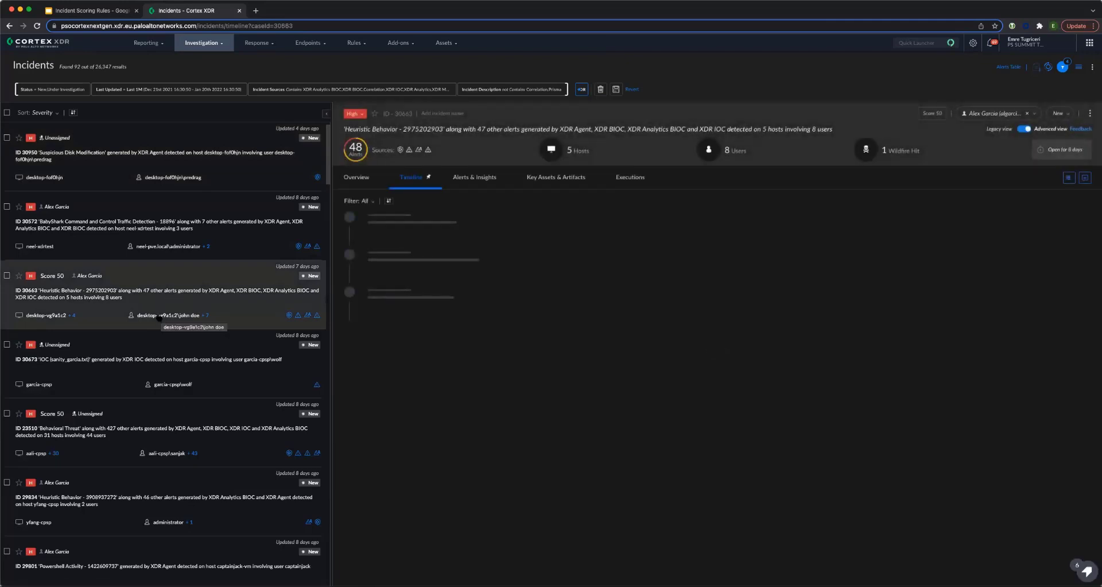
pyautogui.click(930, 115)
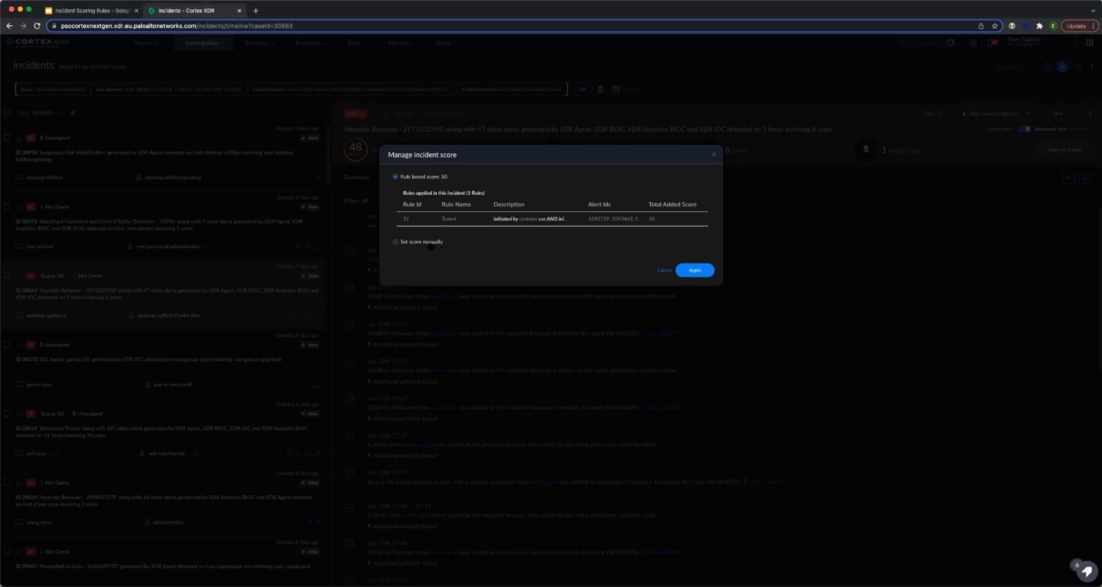
# Step: Override the incident's rule-based score with a manual score of 1050
pyautogui.click(430, 243)
pyautogui.click(468, 243)
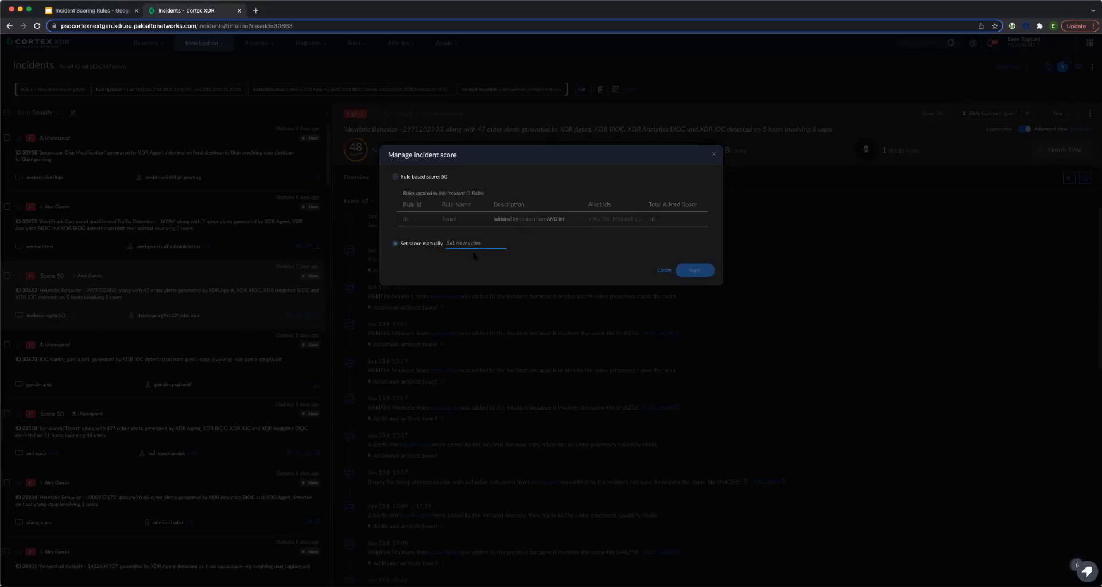
pyautogui.write('1050')
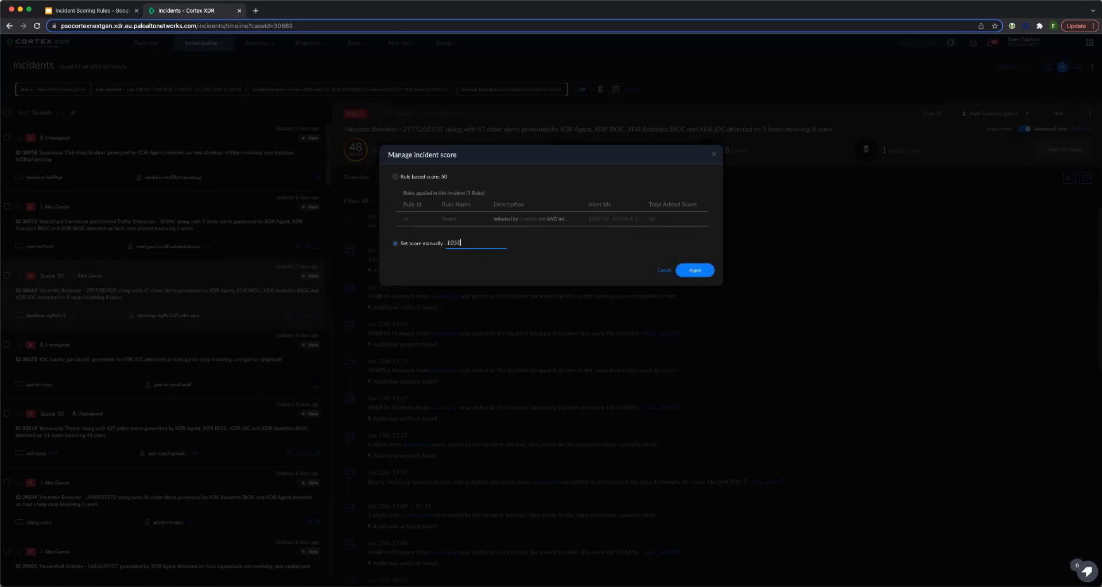
pyautogui.click(694, 270)
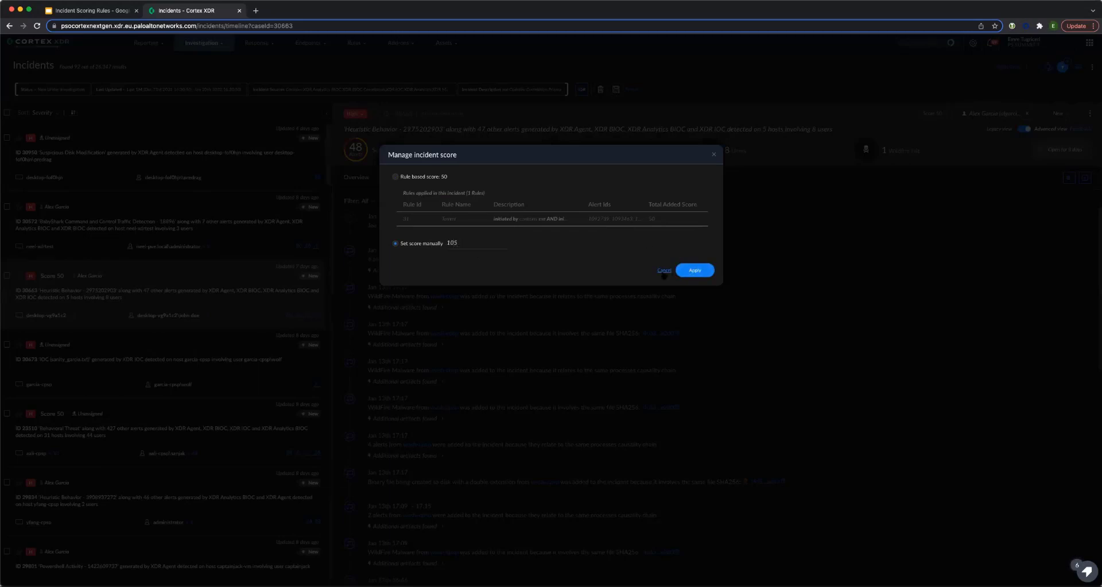